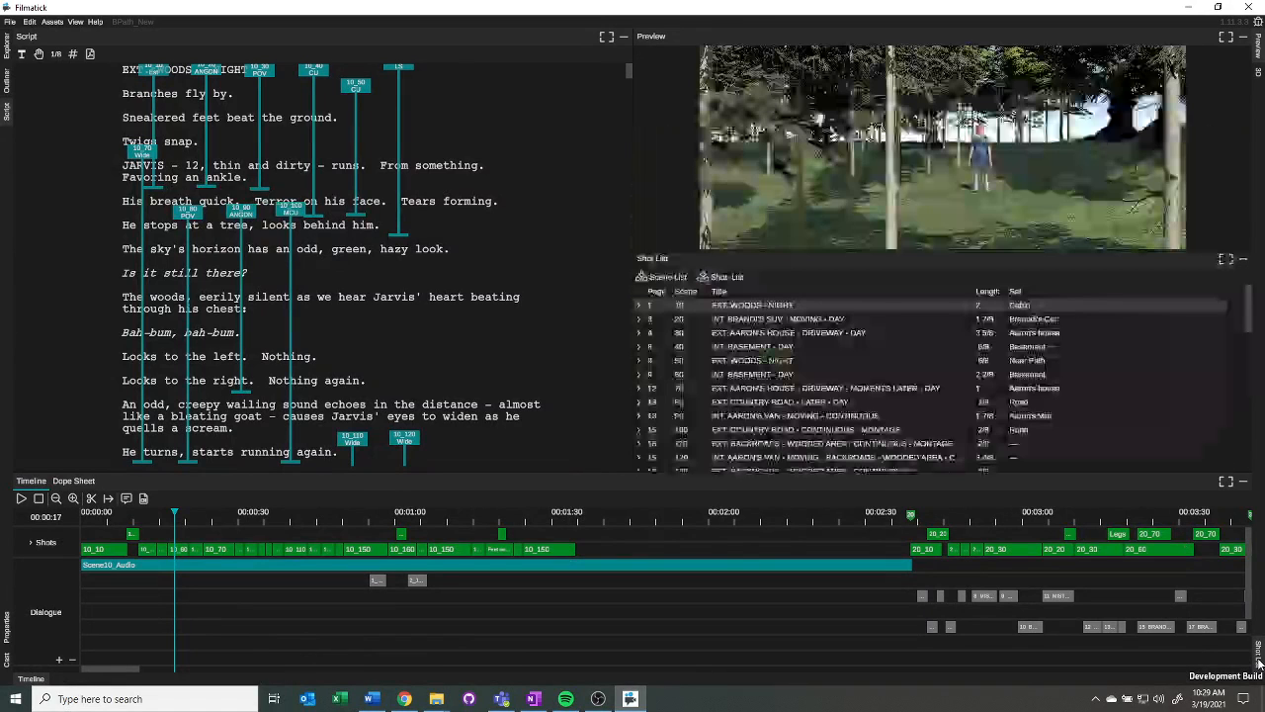
# - Maximize the Shot List panel and restore it, and hide the panel and show it again
pyautogui.click(1225, 260)
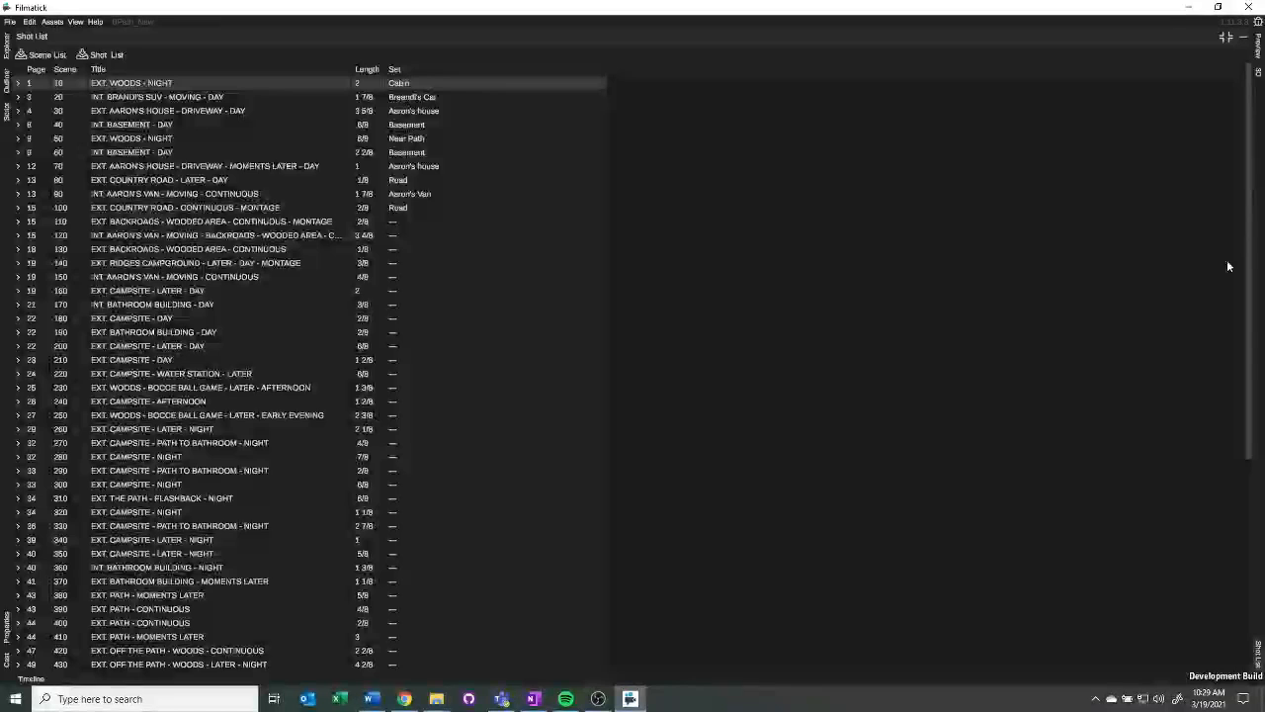
pyautogui.click(1225, 39)
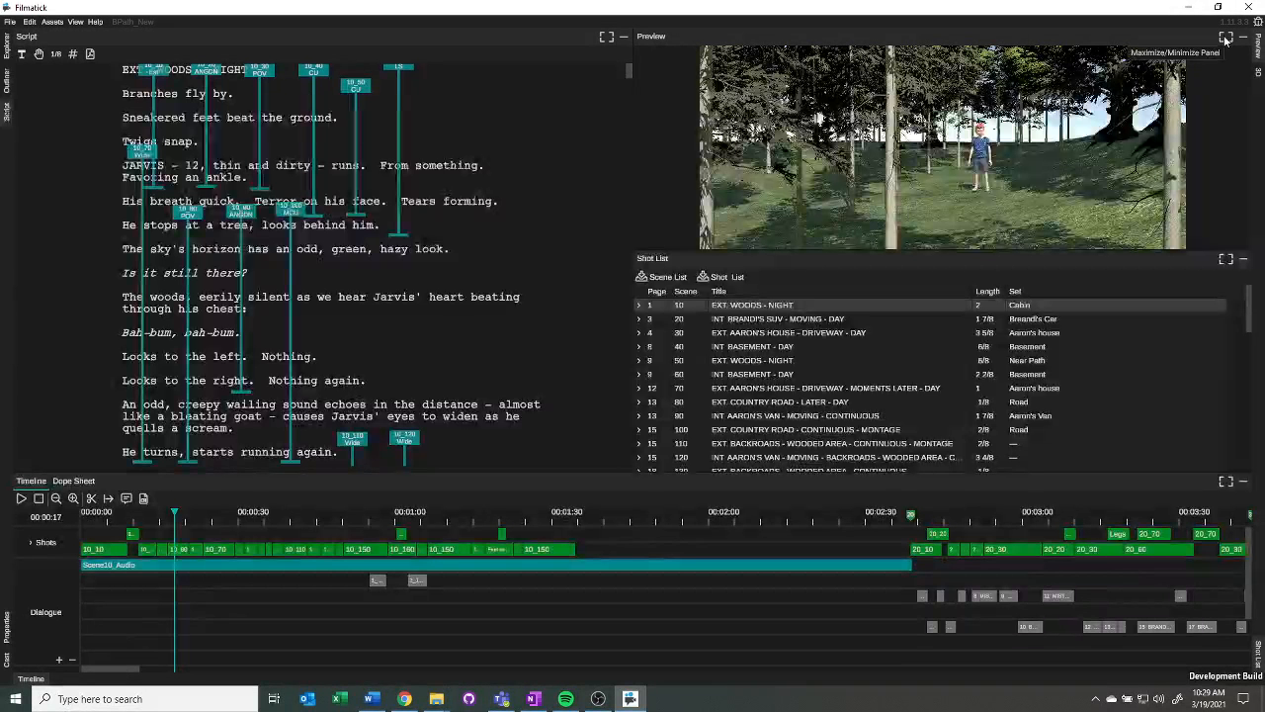
pyautogui.click(1244, 260)
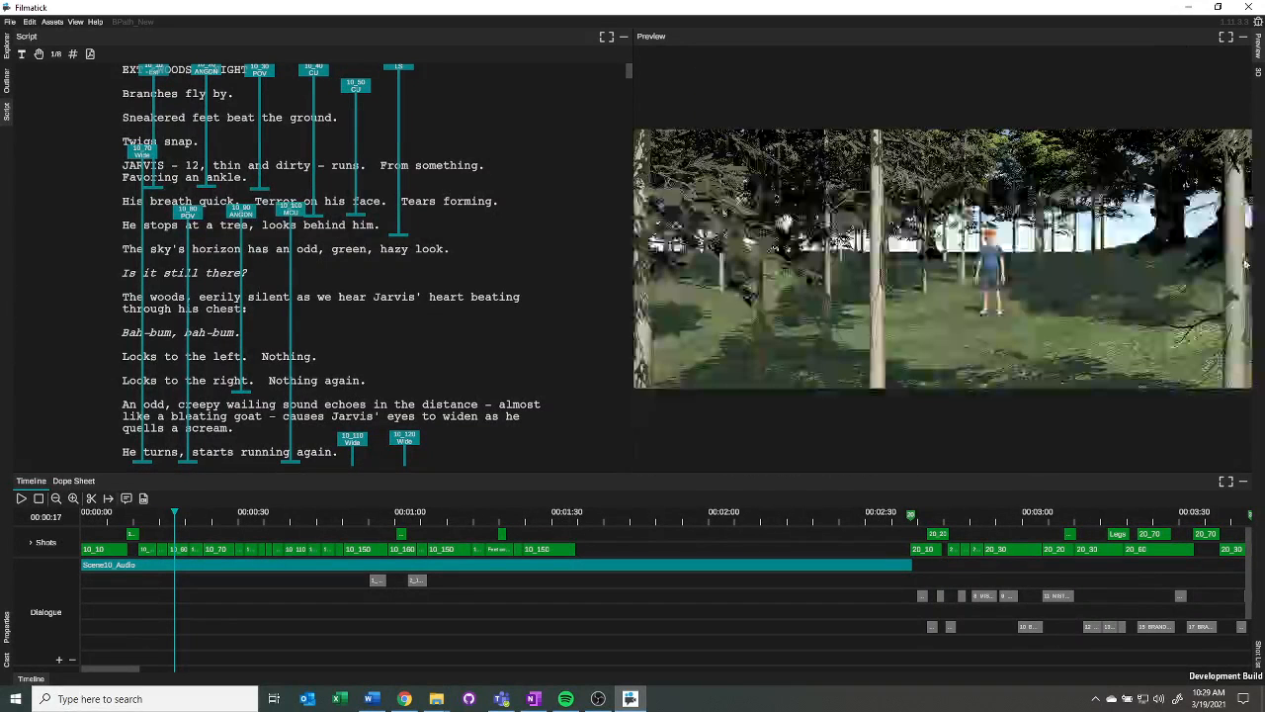
pyautogui.click(1258, 654)
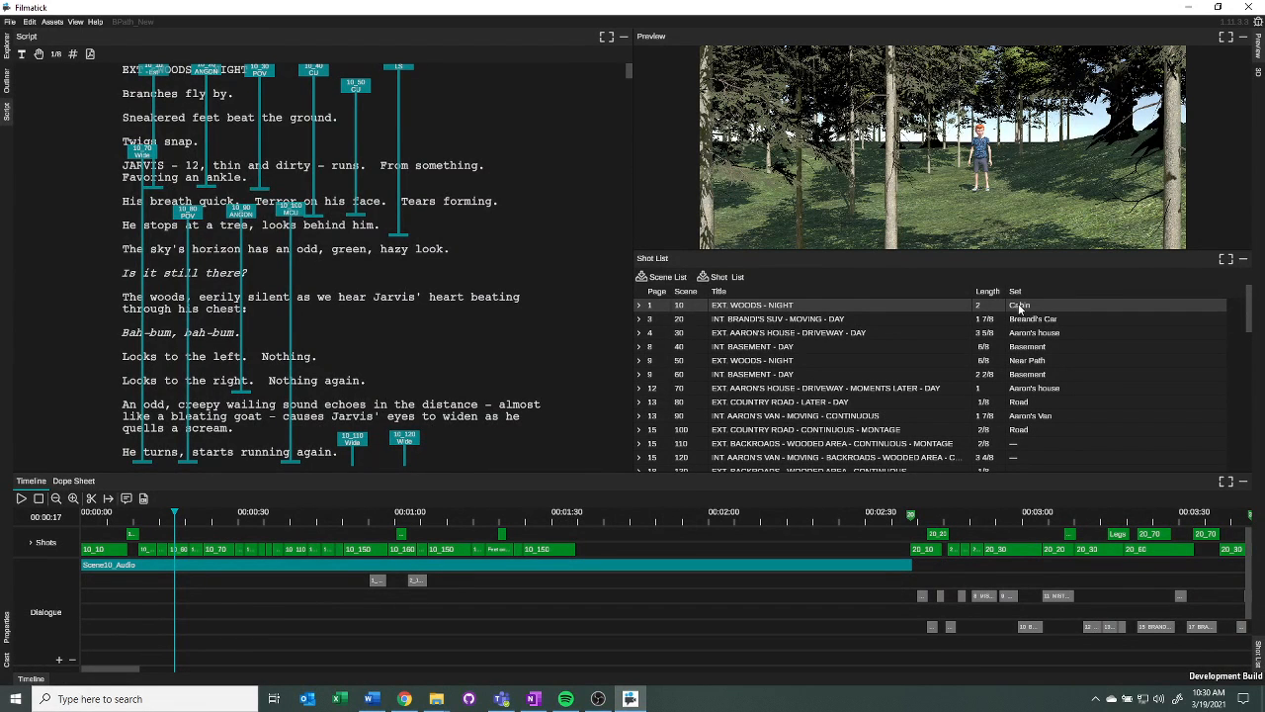
# - Open scene 110, EXT. BACKROADS - WOODED AREA, to view its set options and dismiss them without choosing a set
pyautogui.scroll(-1, 1038, 407)
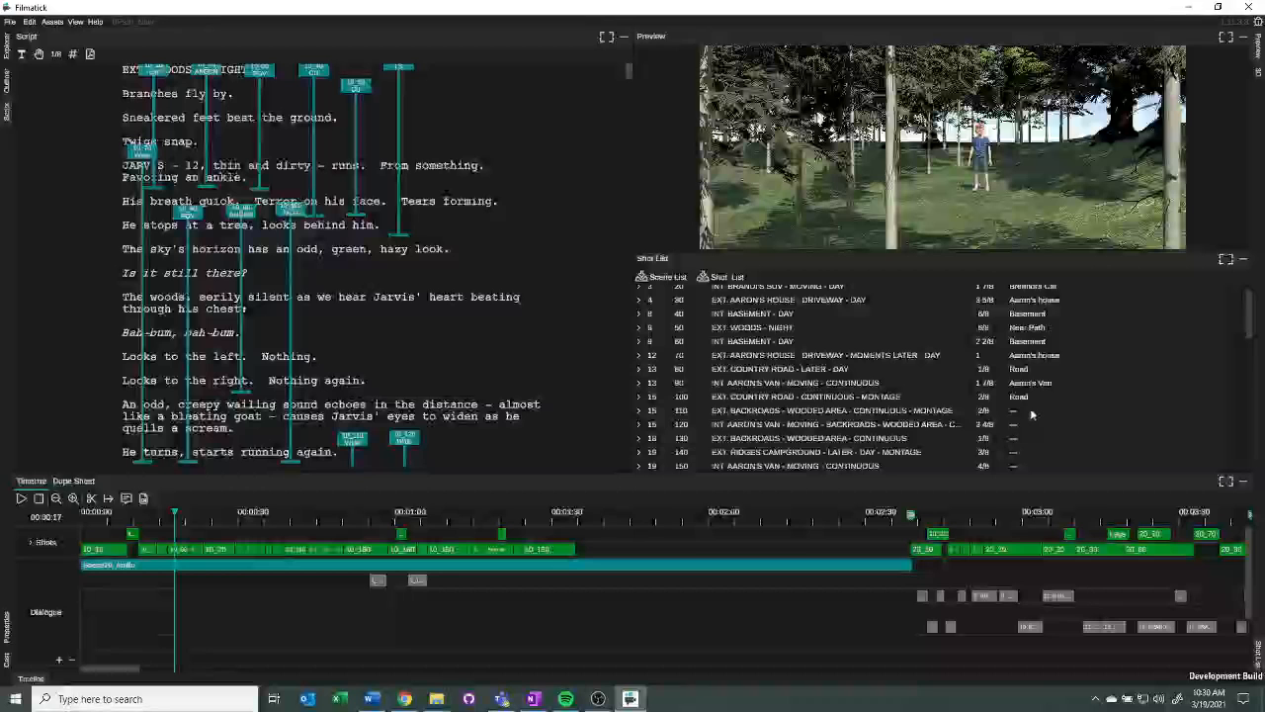
pyautogui.doubleClick(913, 411)
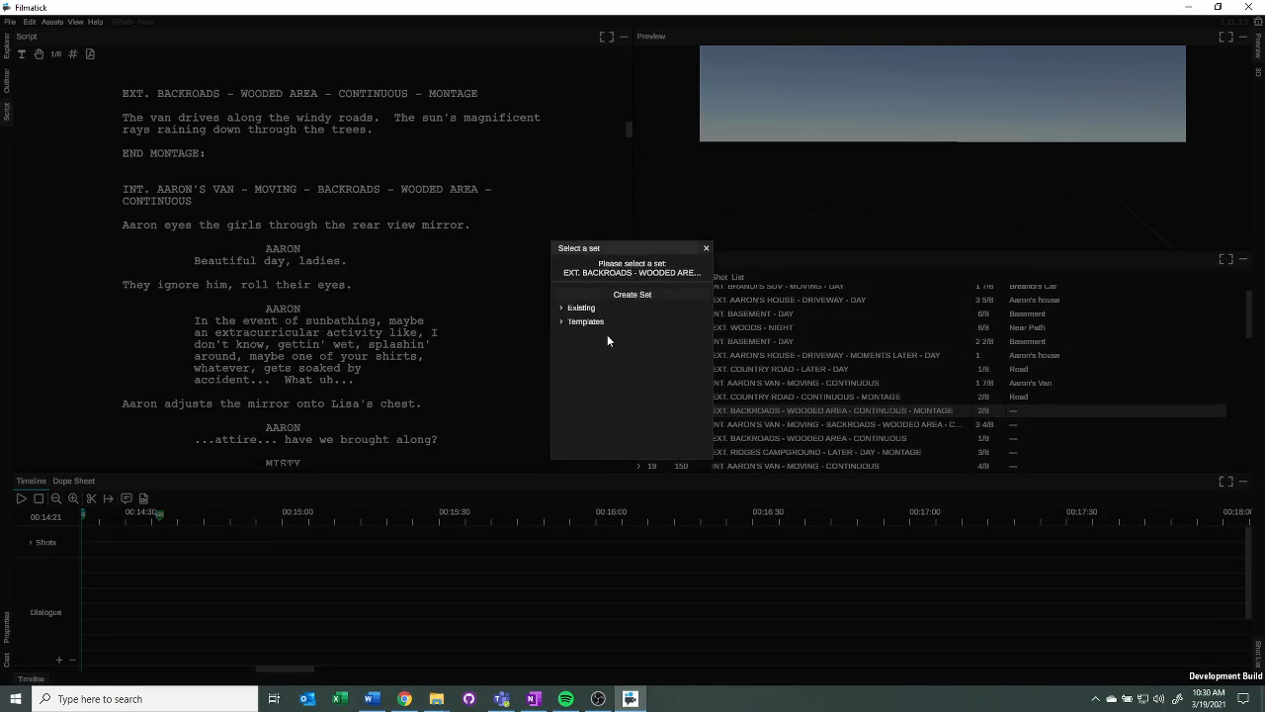
pyautogui.click(706, 249)
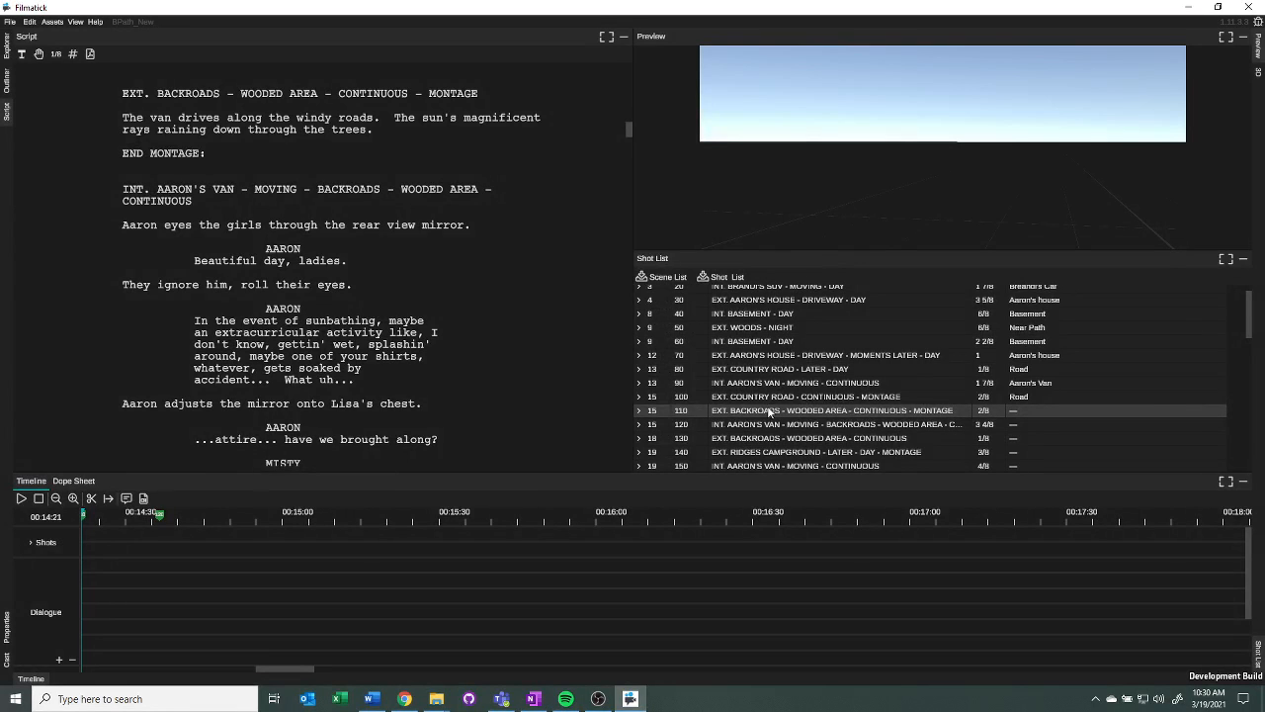
# - Jump to scenes 60, 10 and 20 from the shot list and scrub scene 20 to about 00:02:52
pyautogui.click(767, 344)
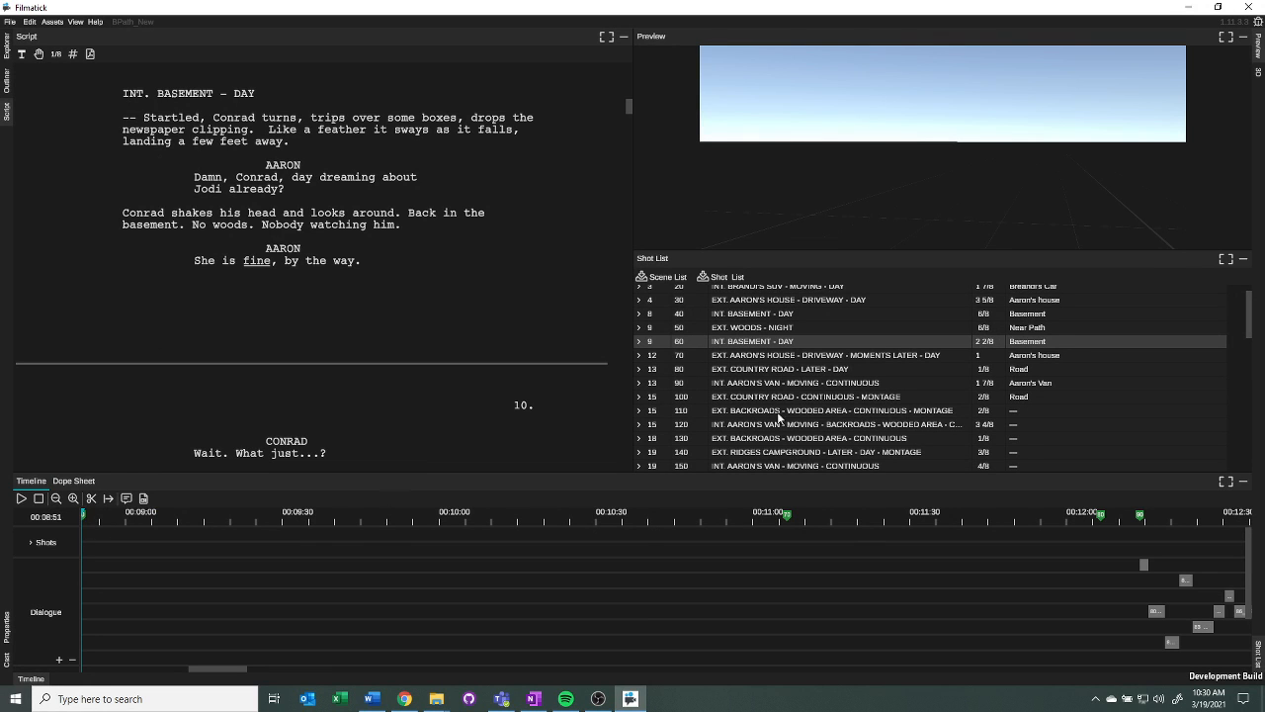
pyautogui.scroll(1, 787, 333)
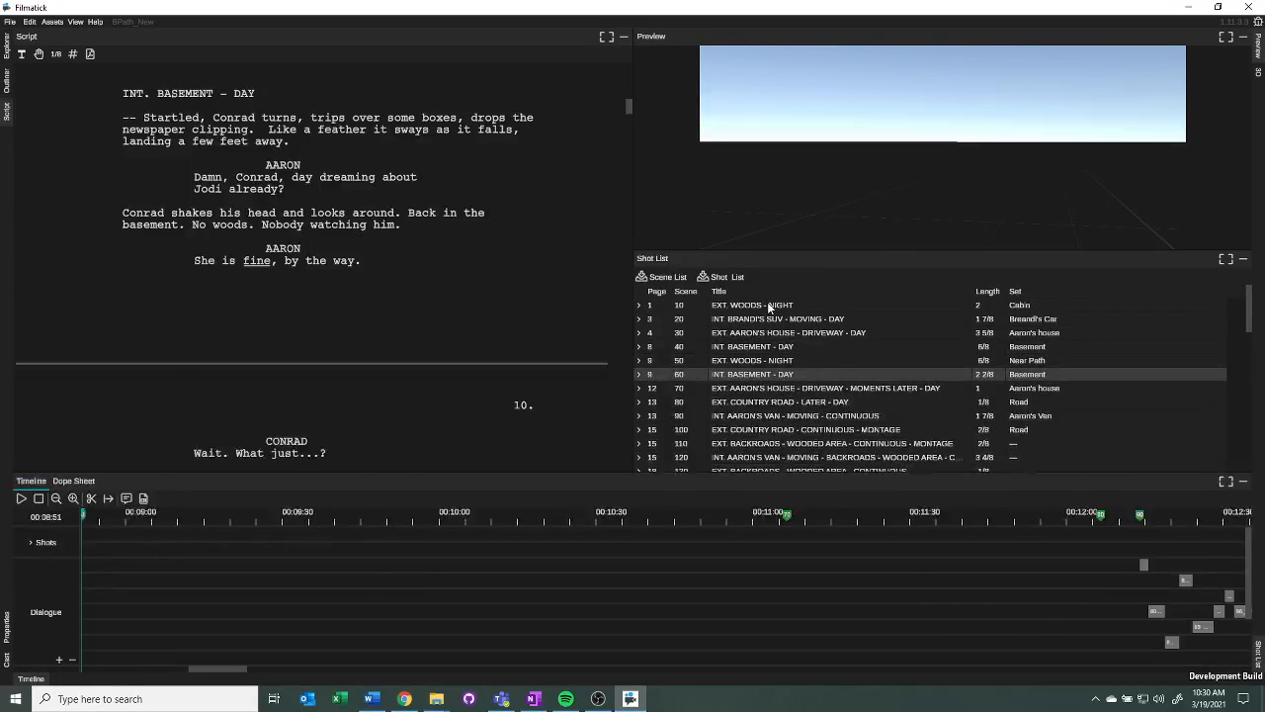
pyautogui.click(770, 308)
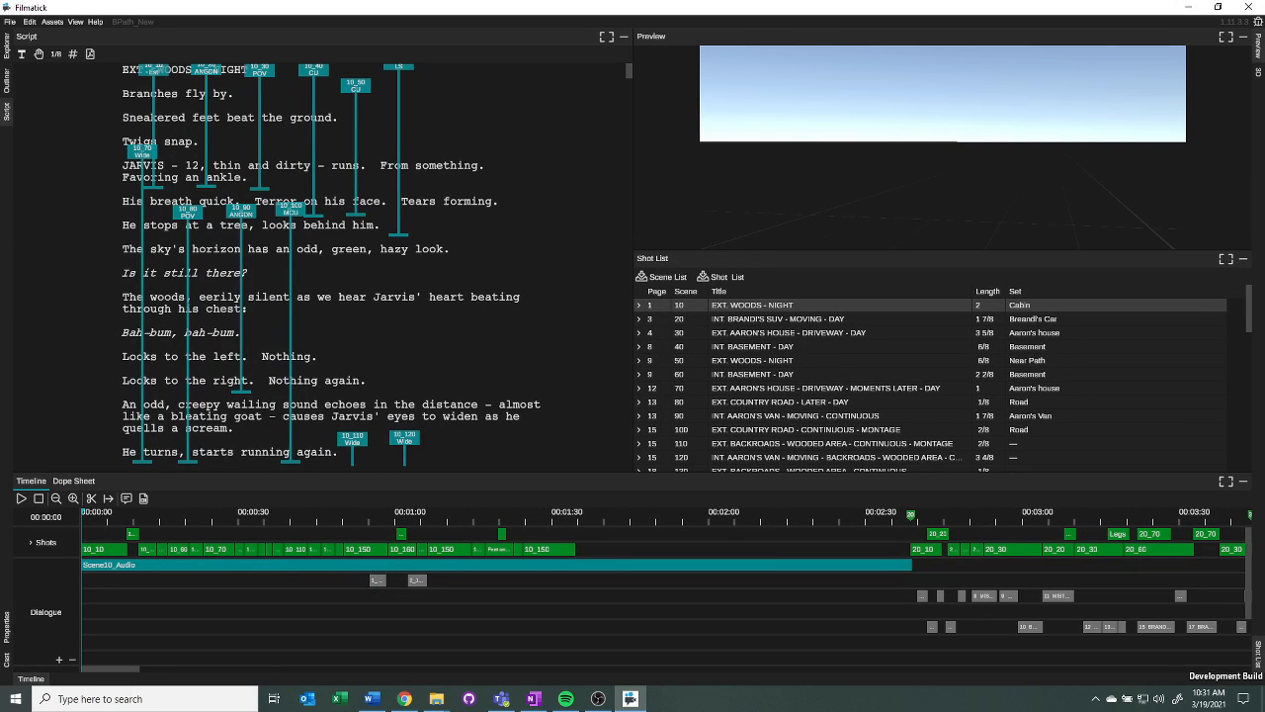
pyautogui.click(734, 321)
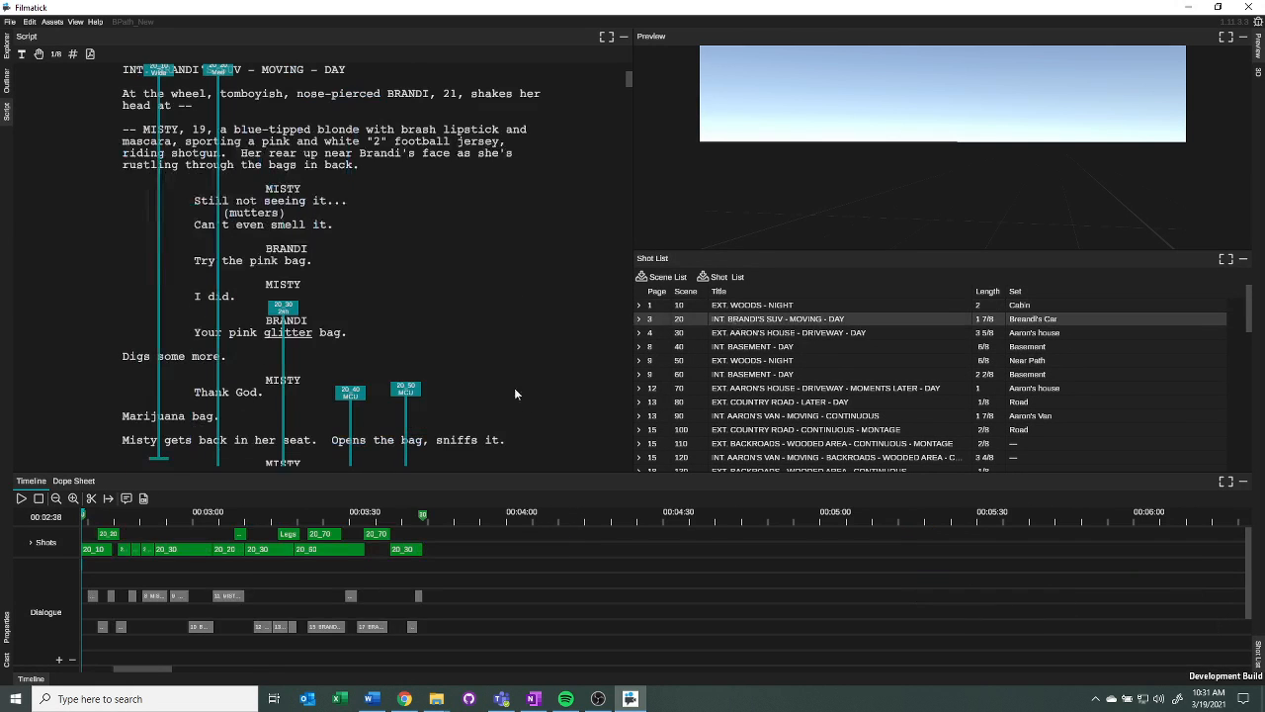
pyautogui.moveTo(116, 521); pyautogui.dragTo(155, 542)
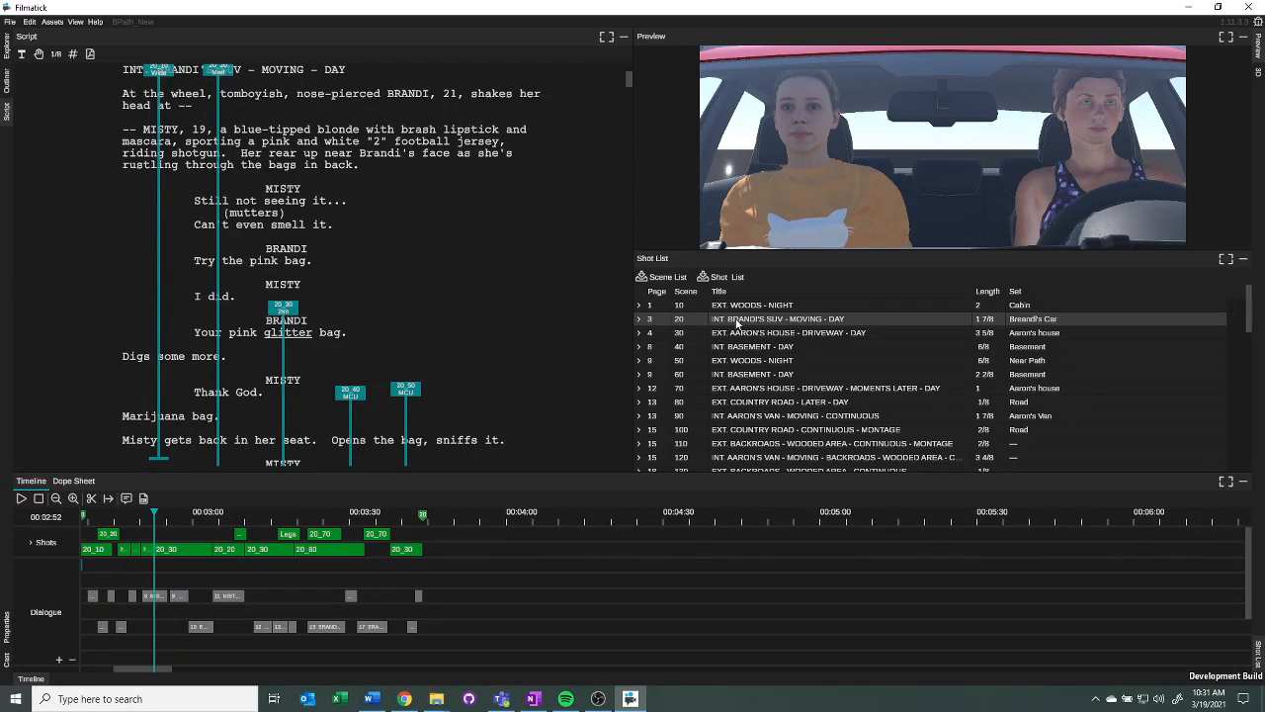
# - Expand scene 10, EXT. WOODS - NIGHT, jump to it and review its shots' descriptions, lenses, equipment and notes
pyautogui.click(640, 306)
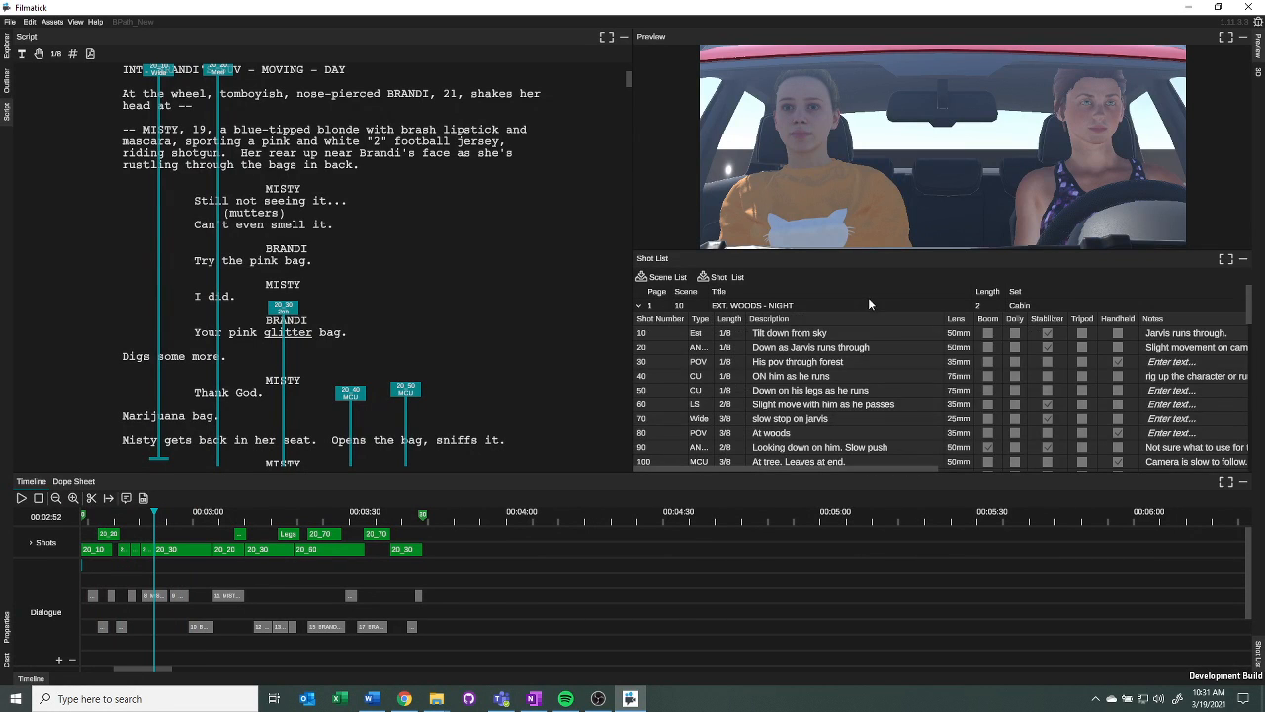
pyautogui.click(776, 308)
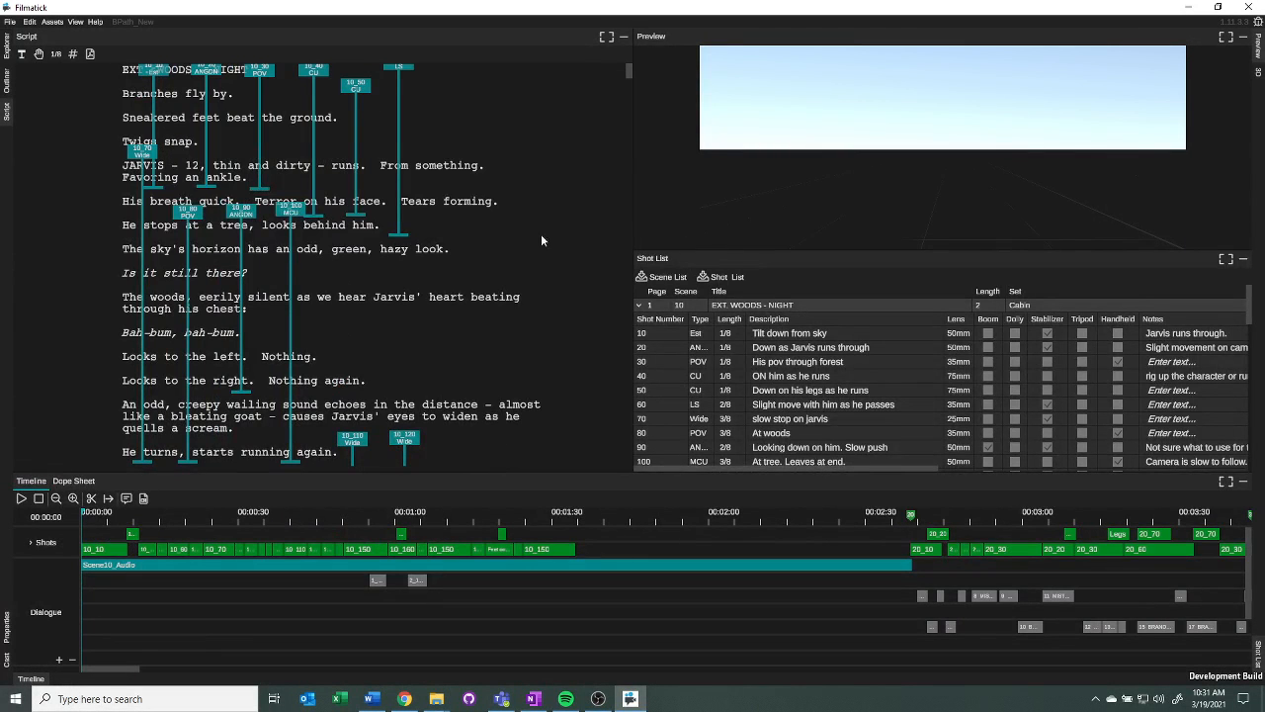
pyautogui.scroll(-3, 760, 343)
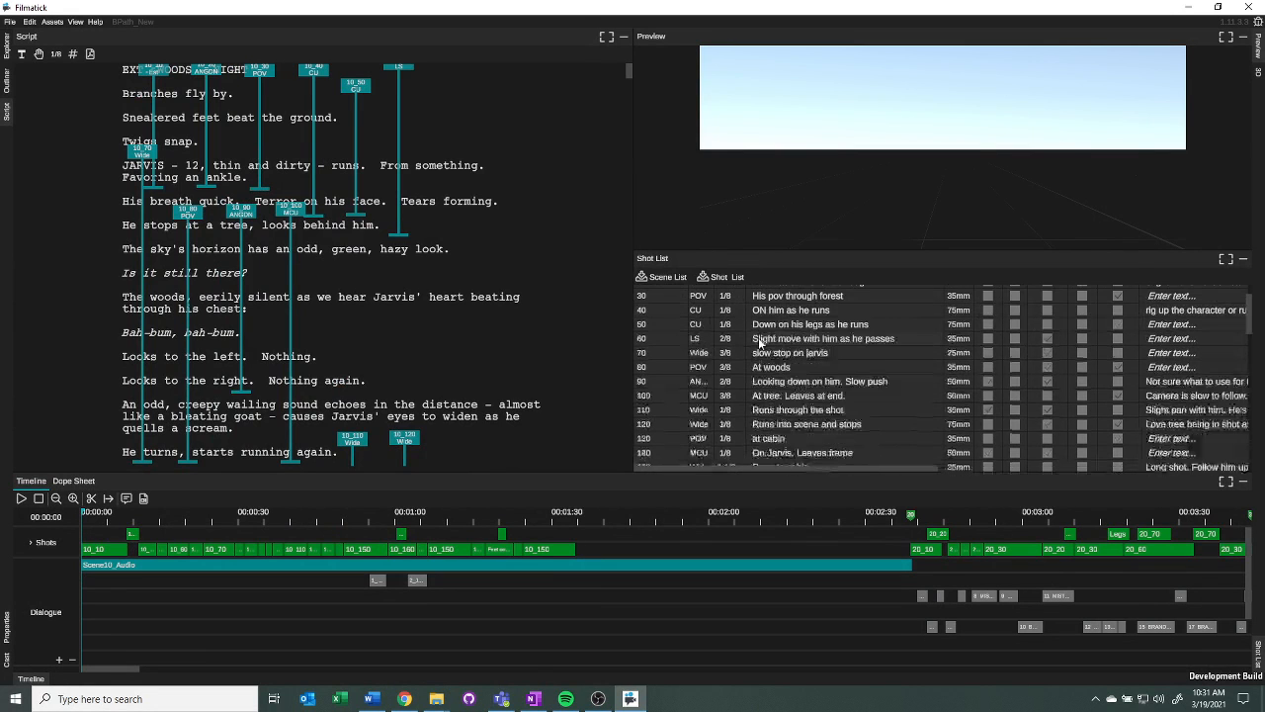
pyautogui.scroll(-5, 760, 343)
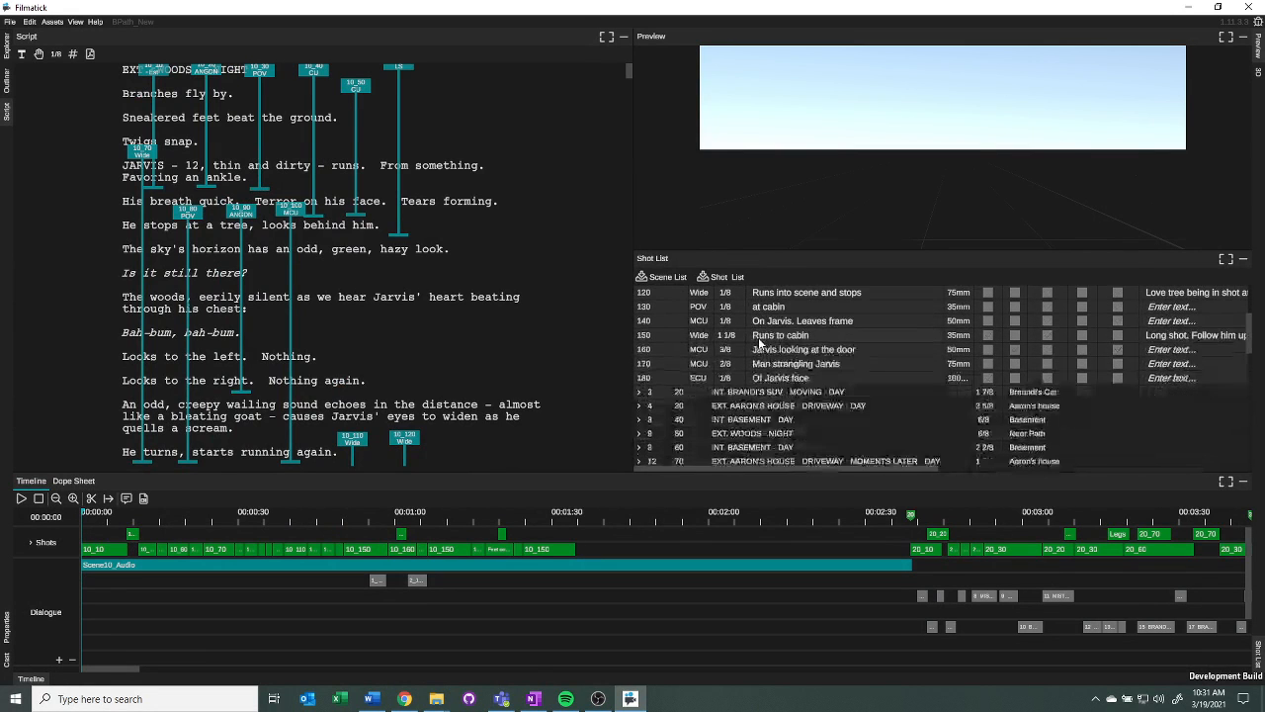
pyautogui.scroll(2, 761, 343)
pyautogui.scroll(3, 760, 343)
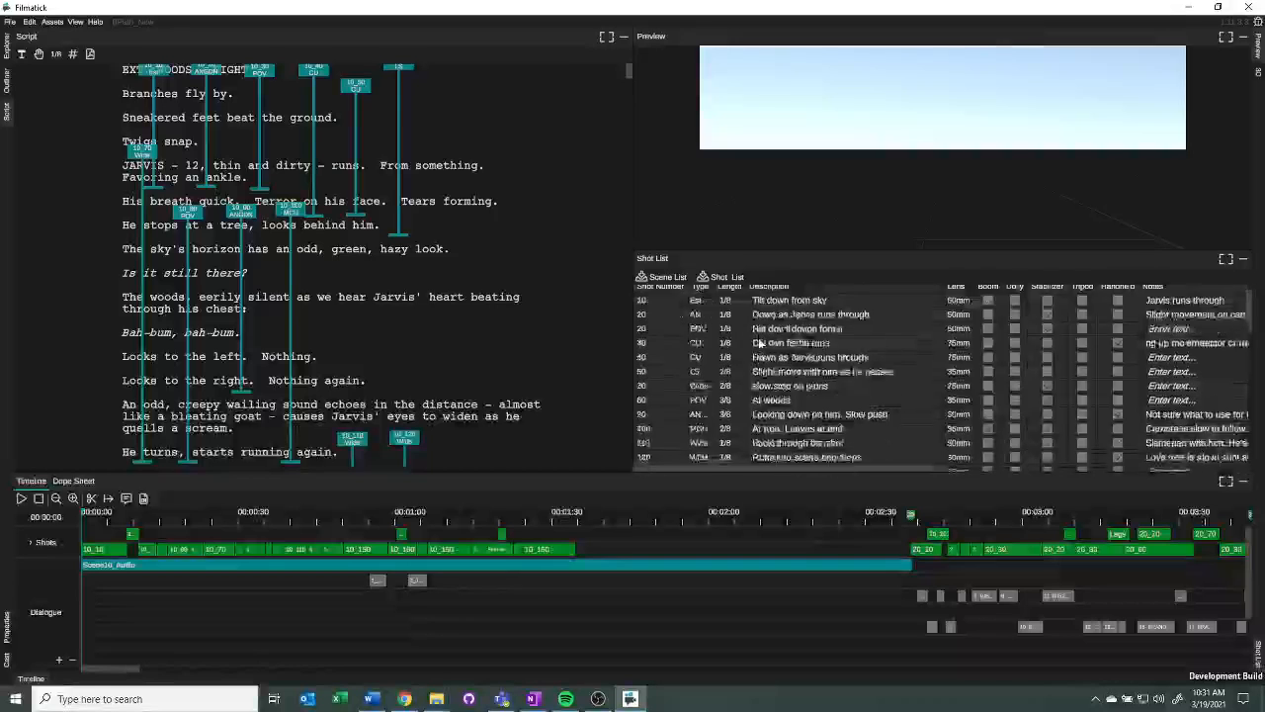
# - Append "asdfasdf" to the description of shot 180 in scene 10 and return to the start of the shot list
pyautogui.scroll(-5, 682, 356)
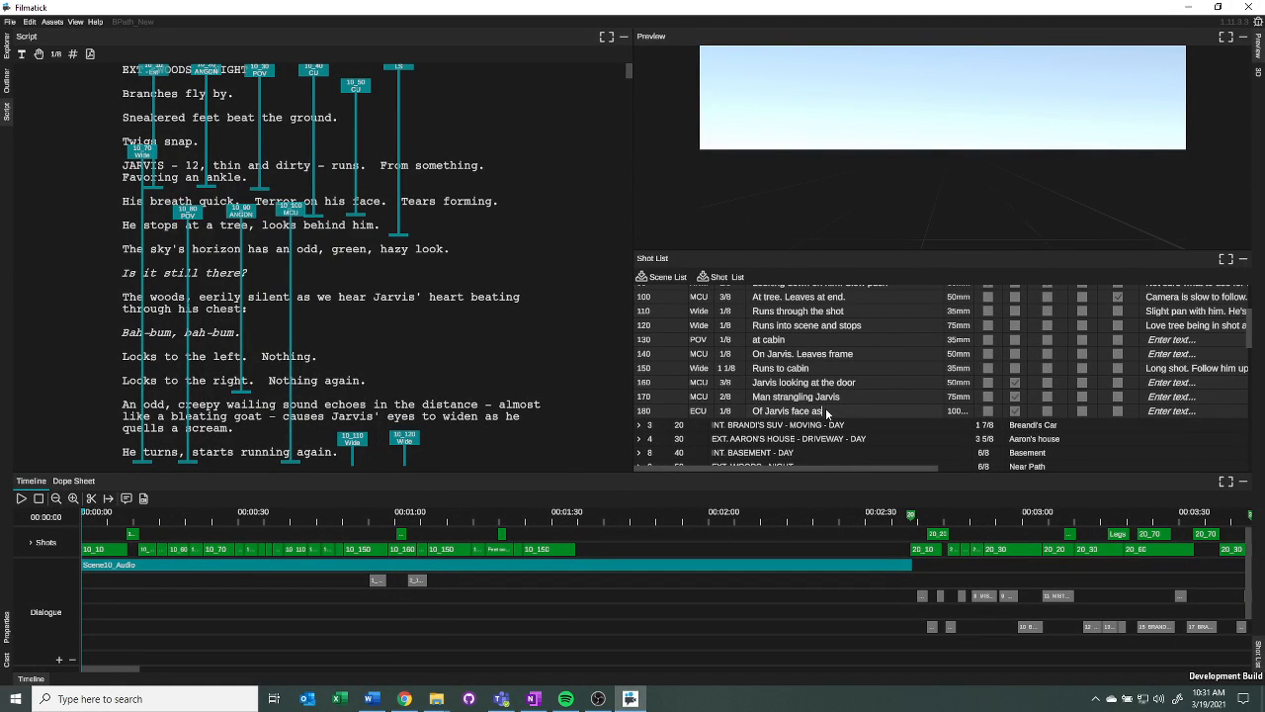
pyautogui.write('asdfasdf')
pyautogui.scroll(5, 943, 388)
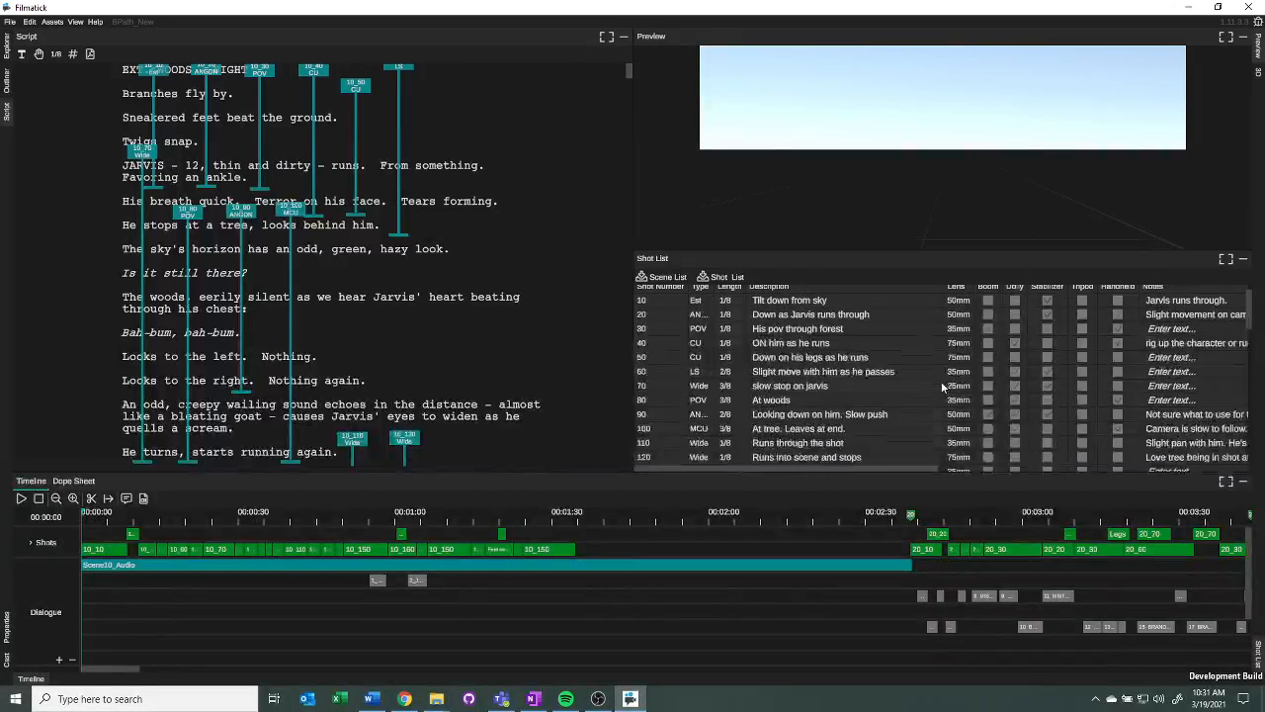
pyautogui.scroll(2, 940, 385)
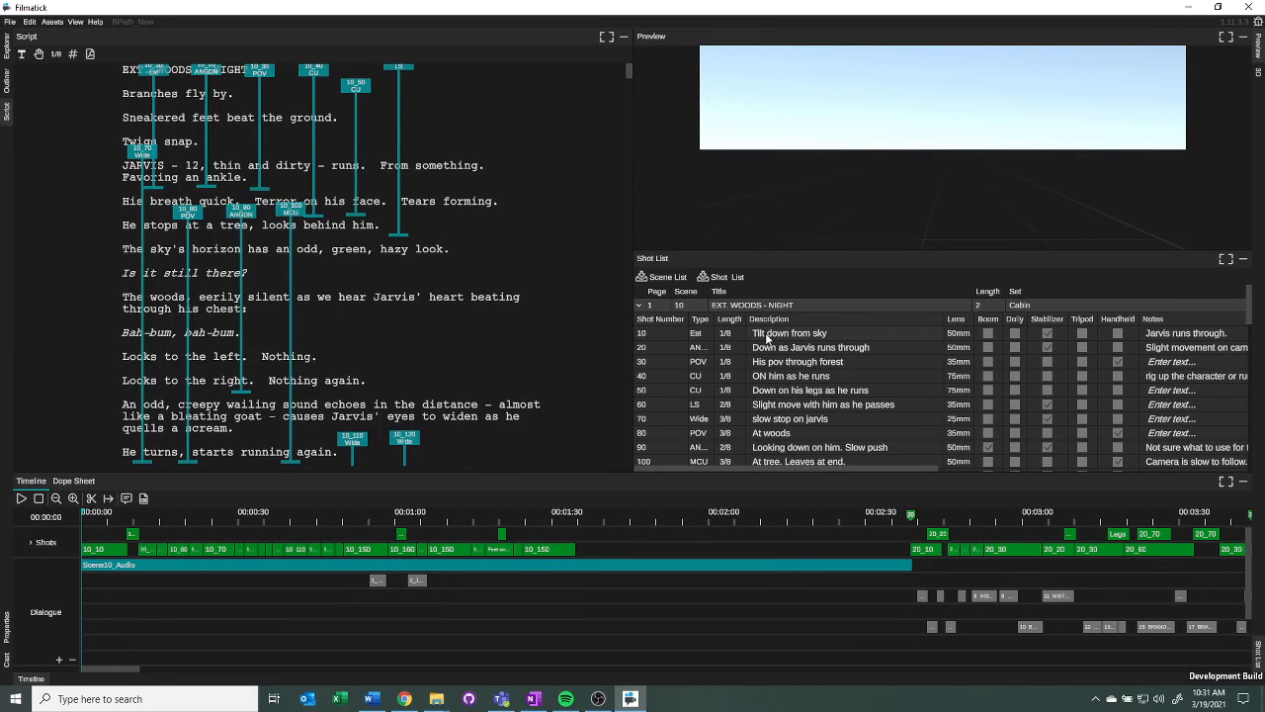
# - Scrub through shot 10_10 on the timeline, return to the start and play back the first six seconds
pyautogui.click(96, 524)
pyautogui.moveTo(96, 524); pyautogui.dragTo(114, 532)
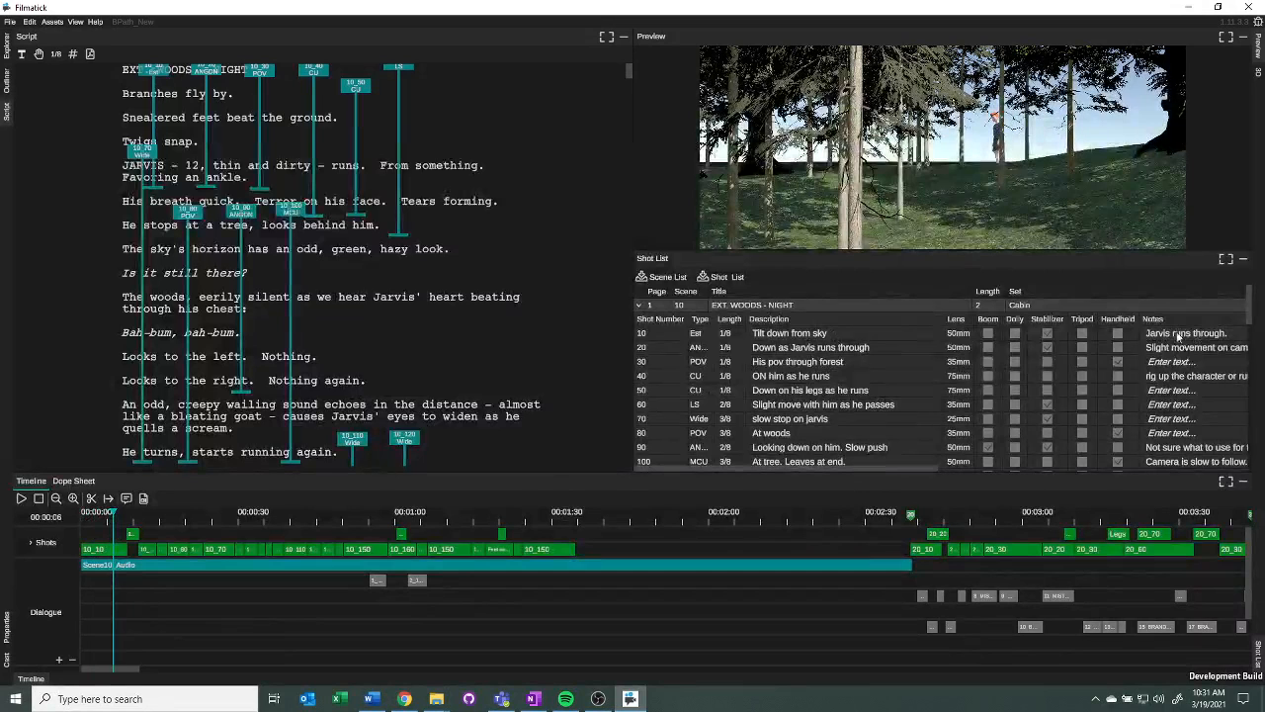
pyautogui.moveTo(113, 518); pyautogui.dragTo(81, 518)
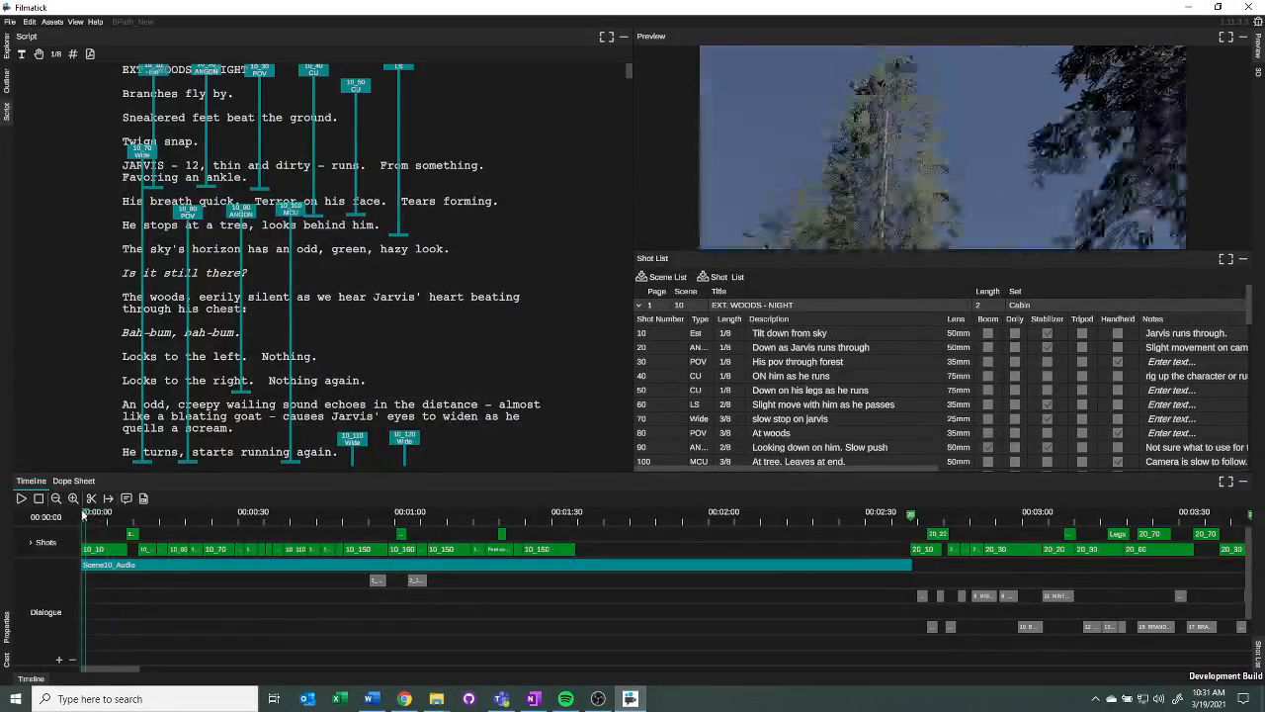
pyautogui.press('space')
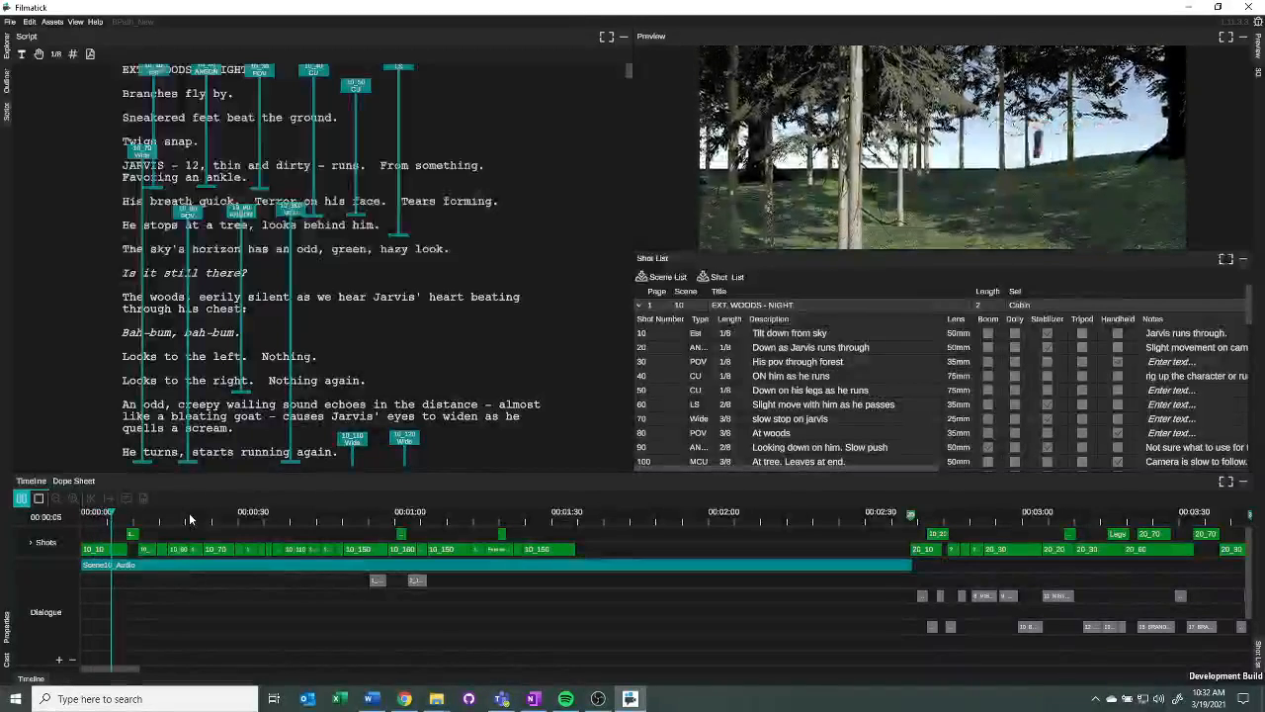
pyautogui.press('space')
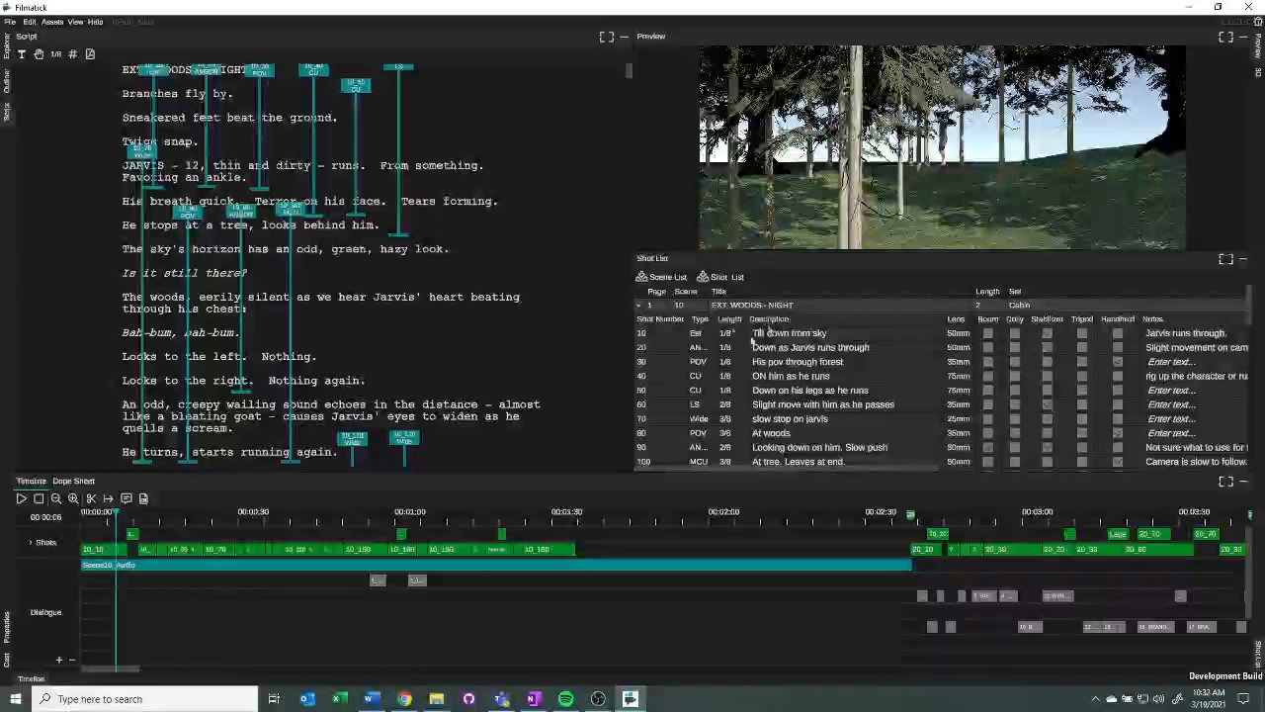
# - Open shot 10 of scene 10 in the 3D view and hide the Shot List and Script panels
pyautogui.doubleClick(653, 339)
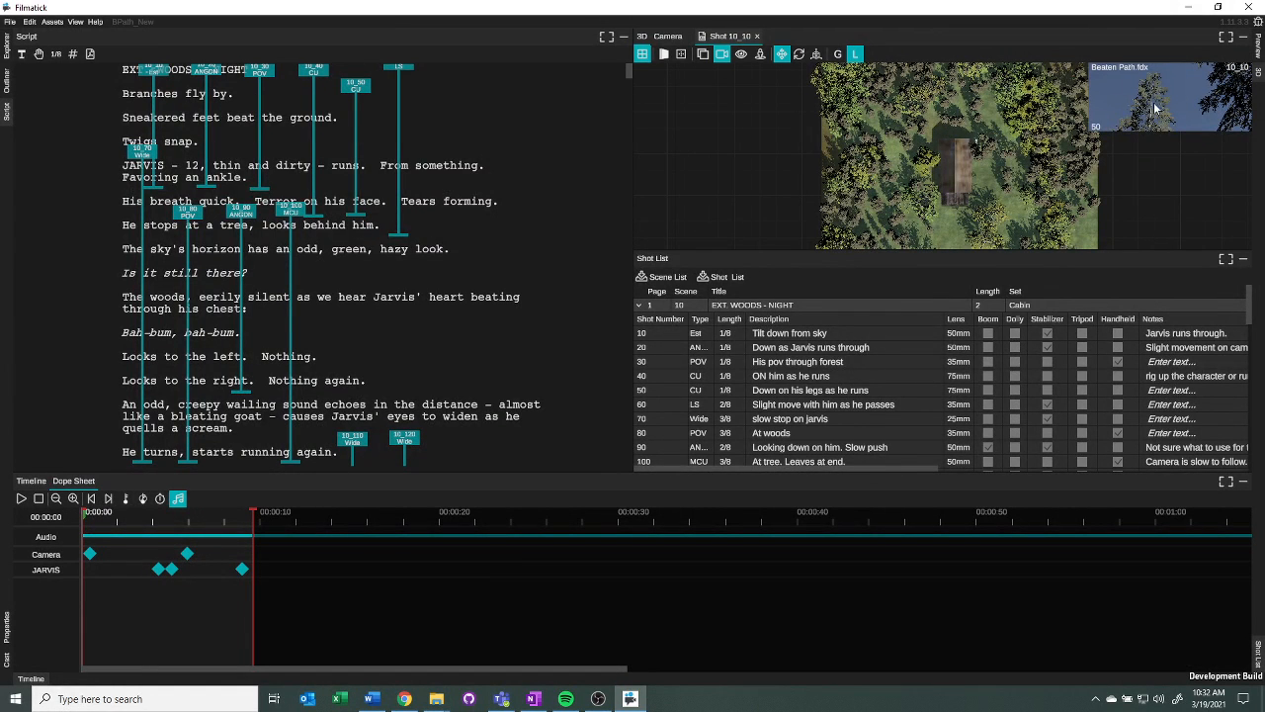
pyautogui.click(1245, 261)
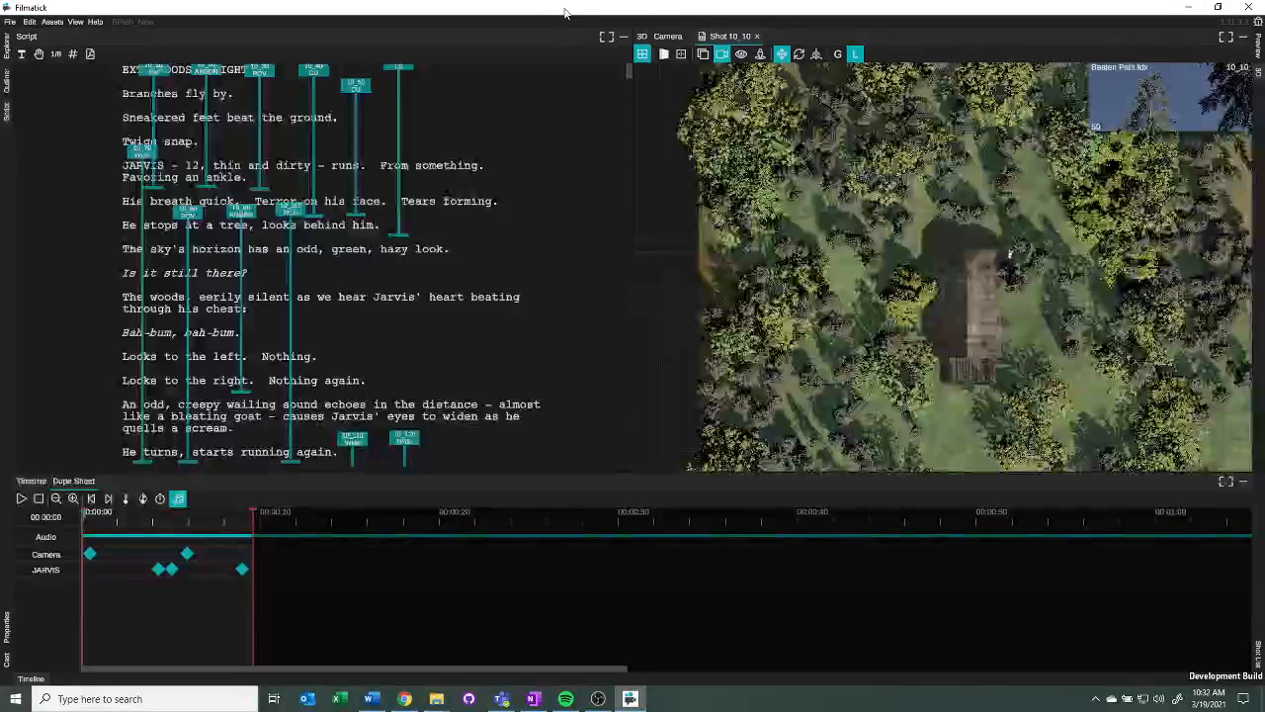
pyautogui.click(622, 36)
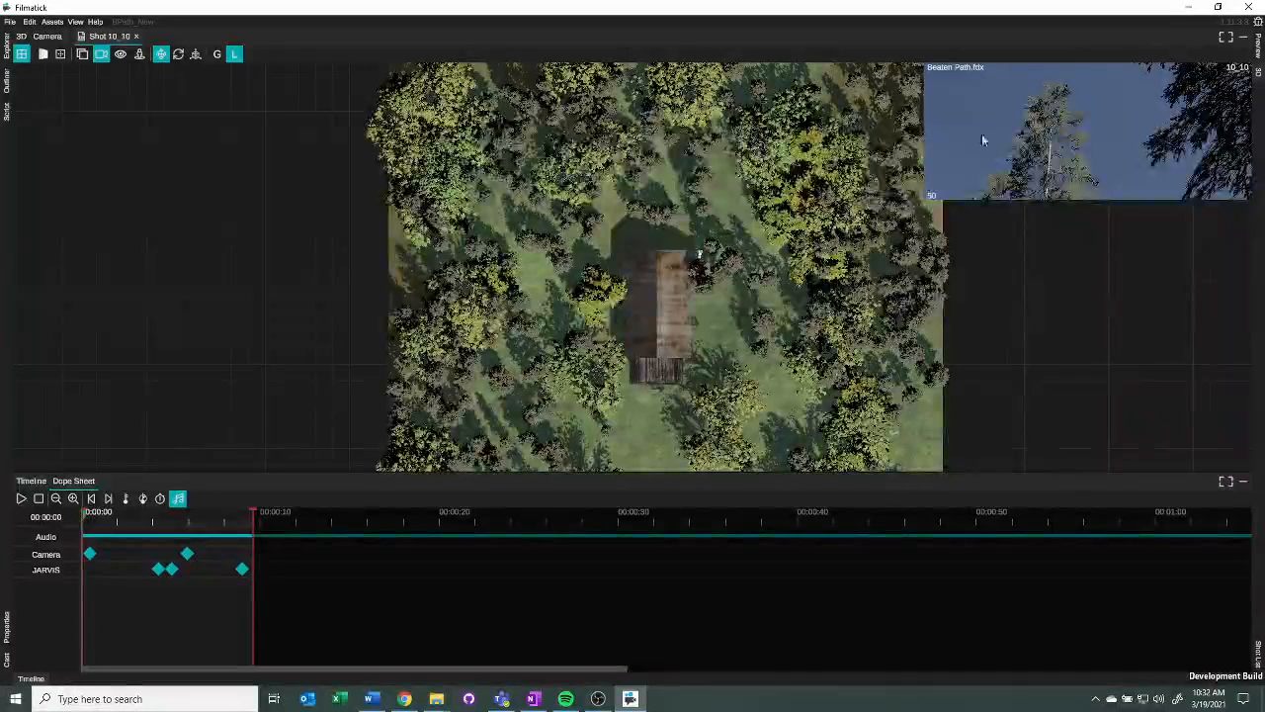
# - Show the Shot List panel again and view the set, blocking and shot options available for scene 10
pyautogui.press('F4')
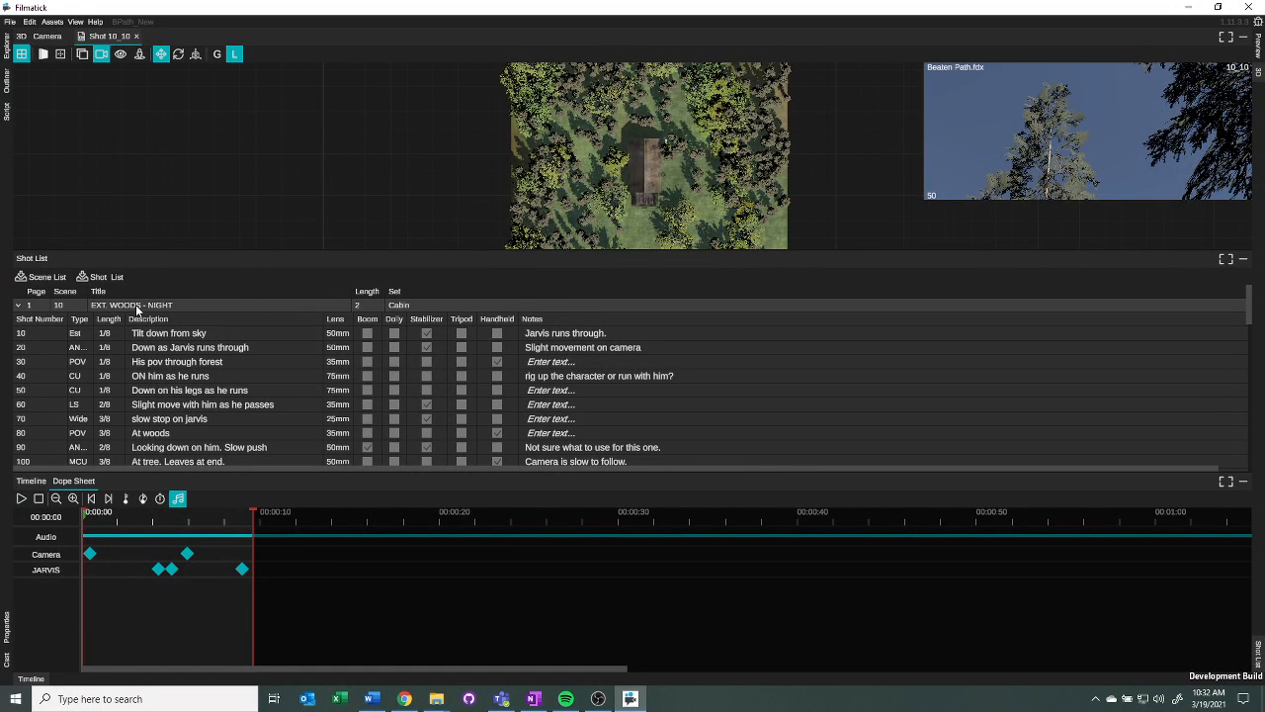
pyautogui.rightClick(136, 309)
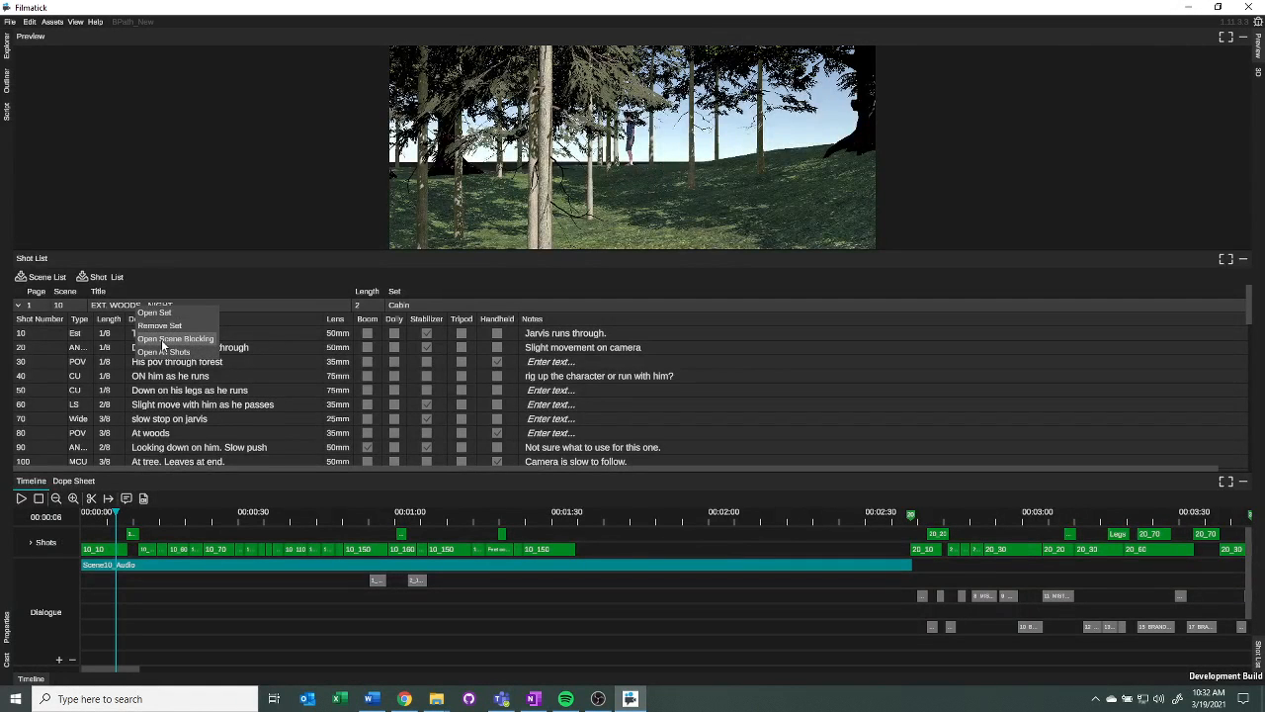
pyautogui.click(181, 282)
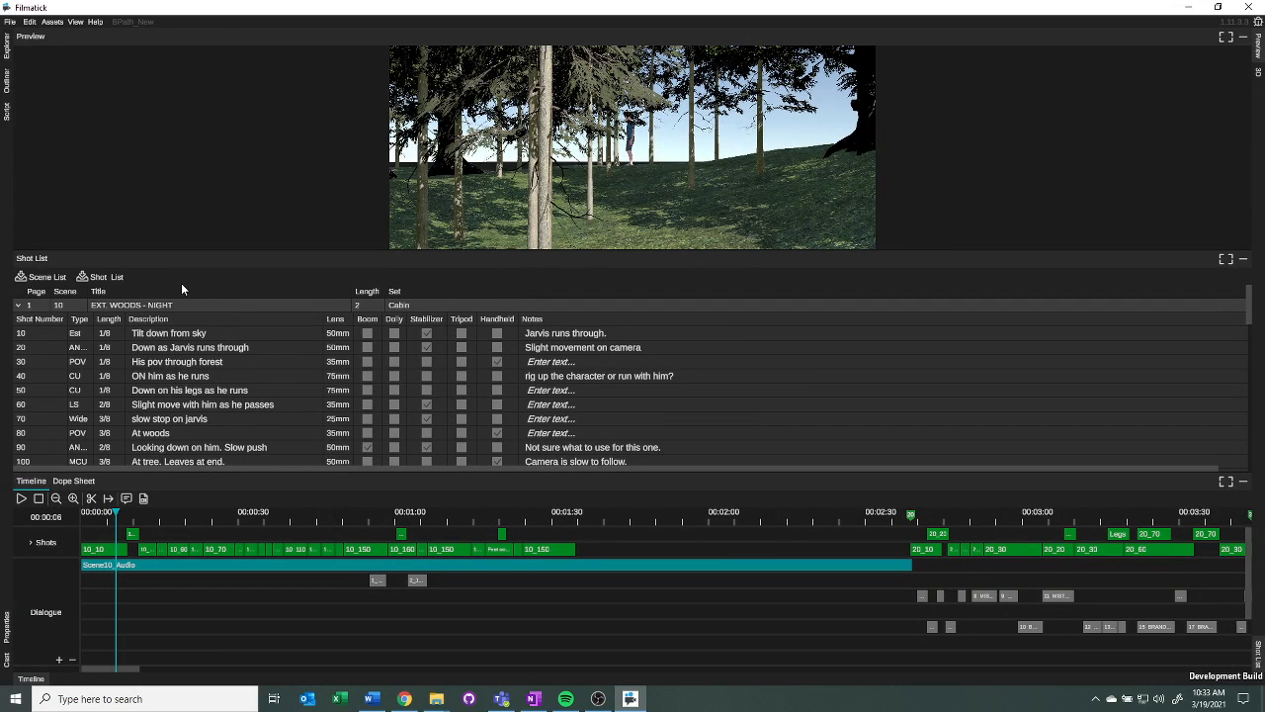
# - Collapse scene 10 to browse the whole scene list, and expand it again to review its shots and notes
pyautogui.click(18, 307)
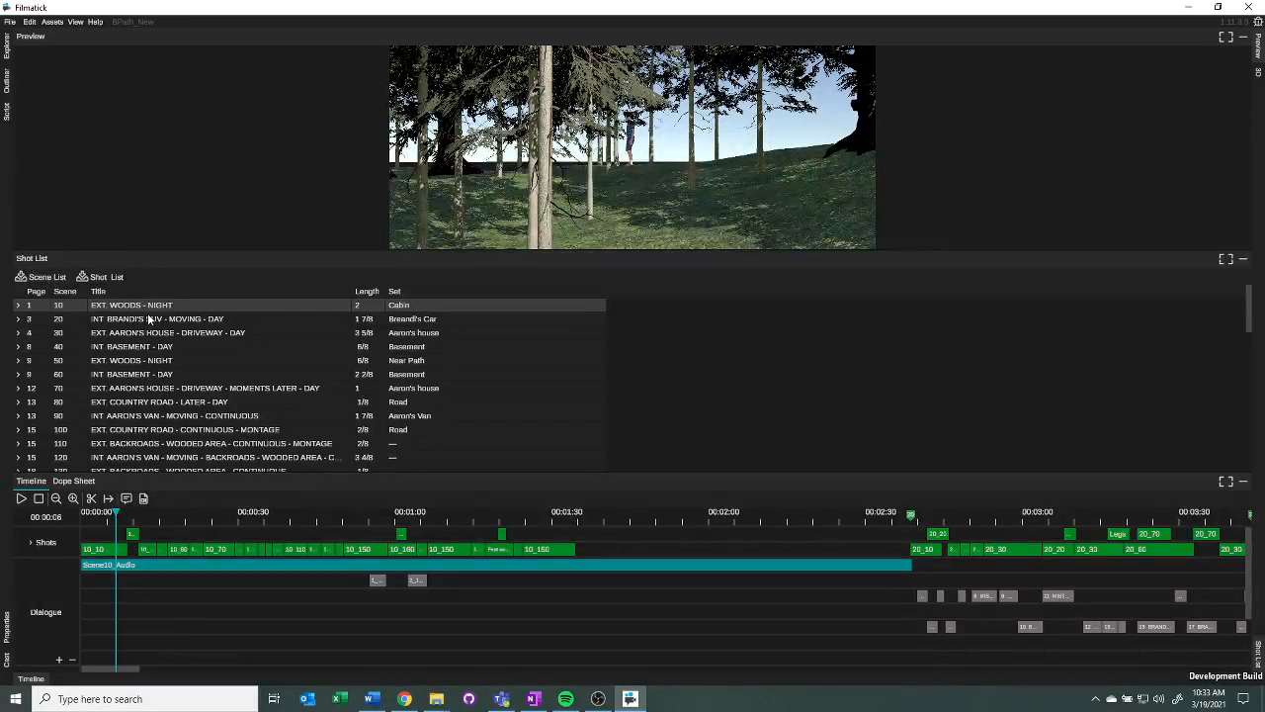
pyautogui.scroll(-12, 148, 417)
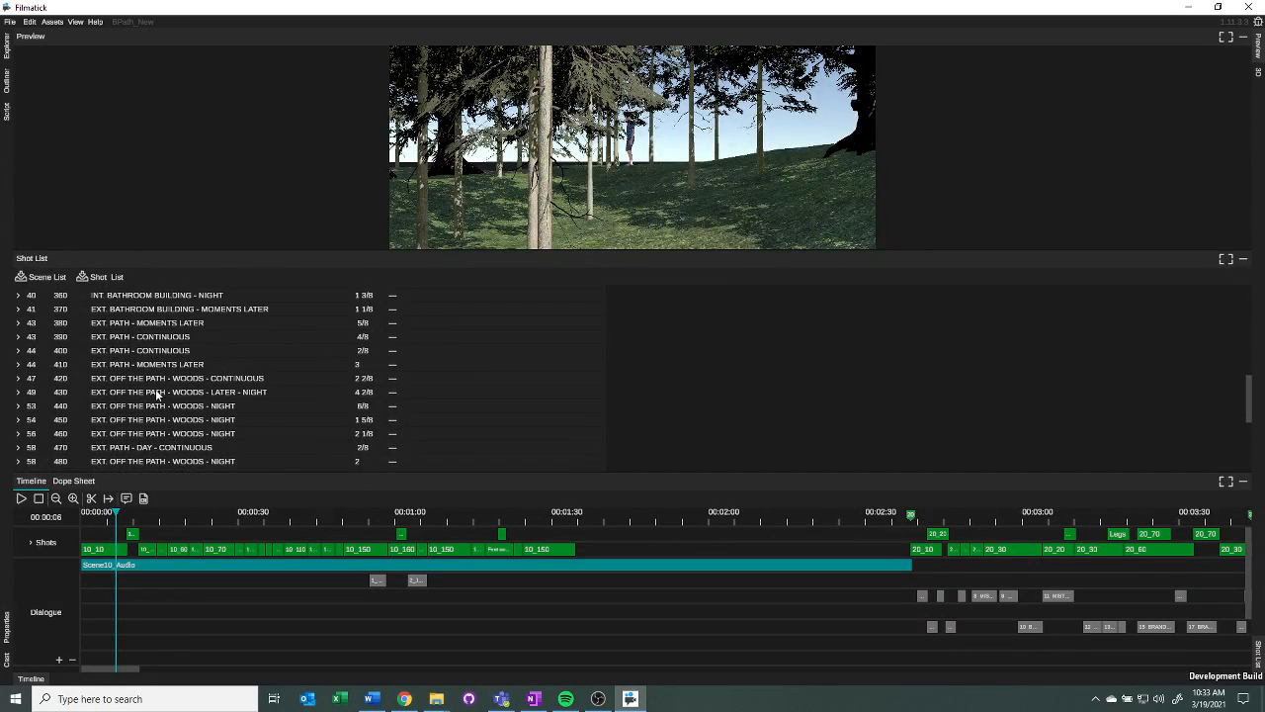
pyautogui.scroll(12, 247, 383)
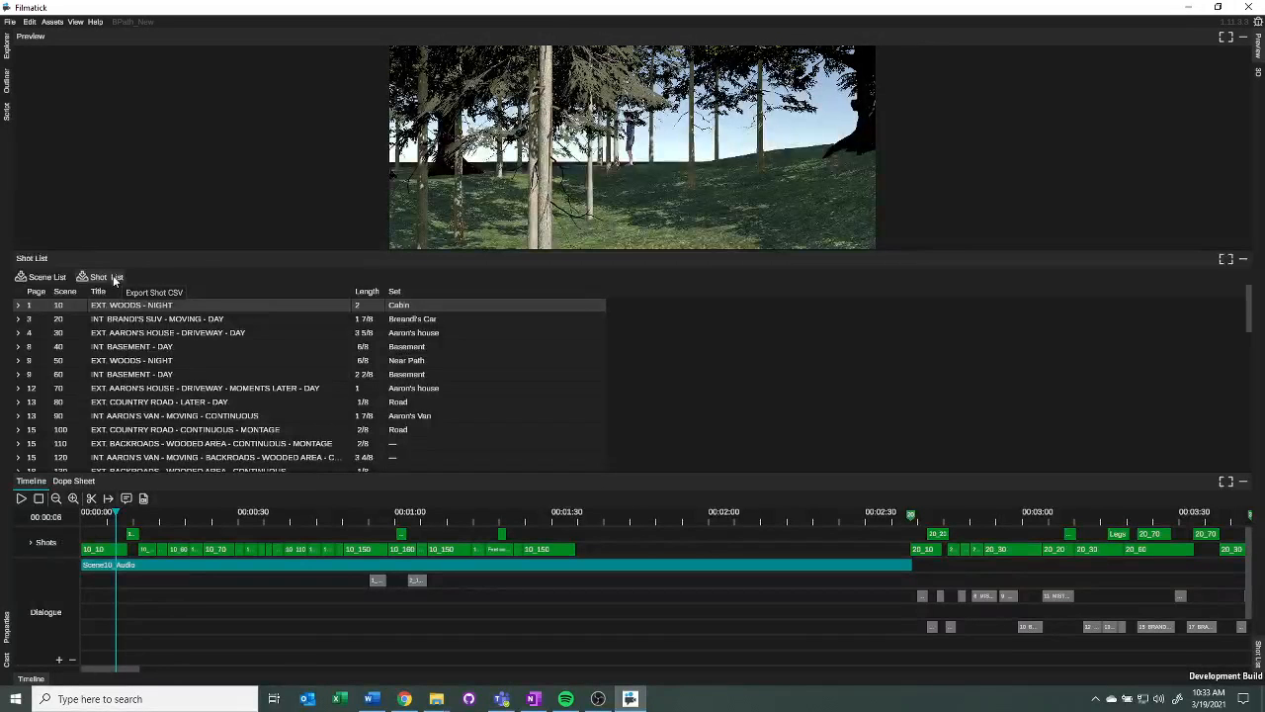
pyautogui.click(17, 305)
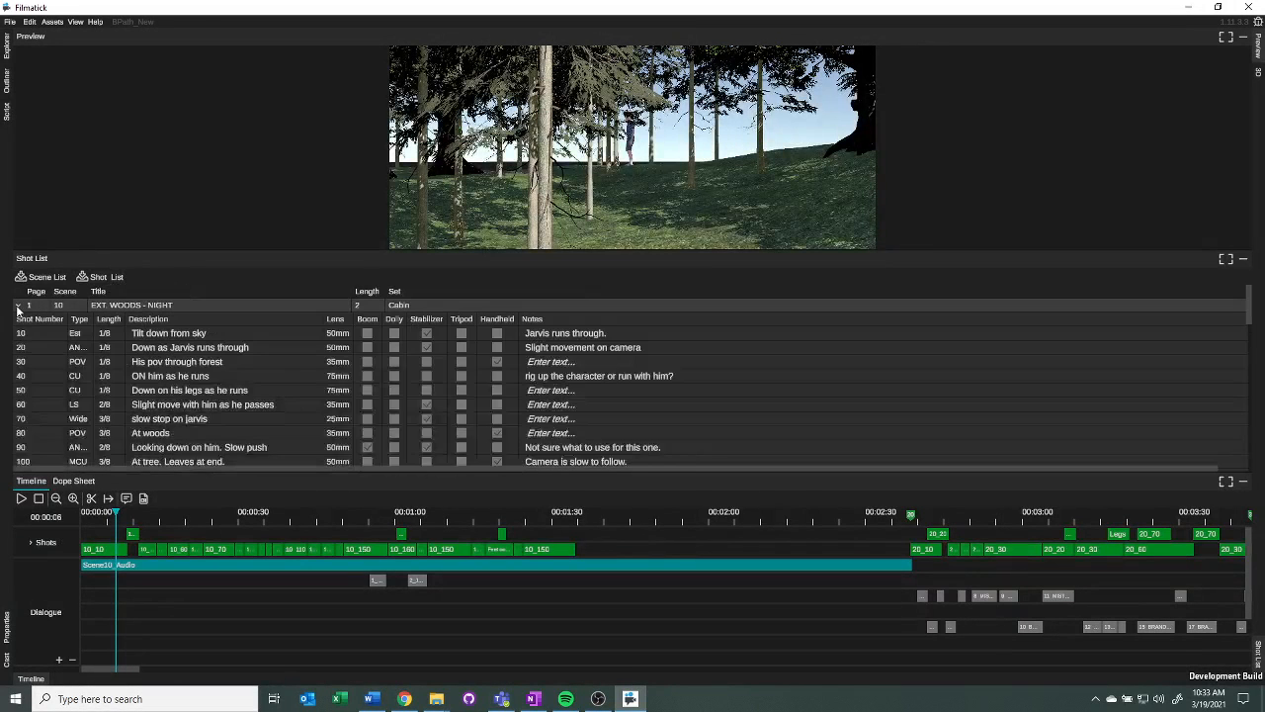
pyautogui.scroll(-1, 135, 366)
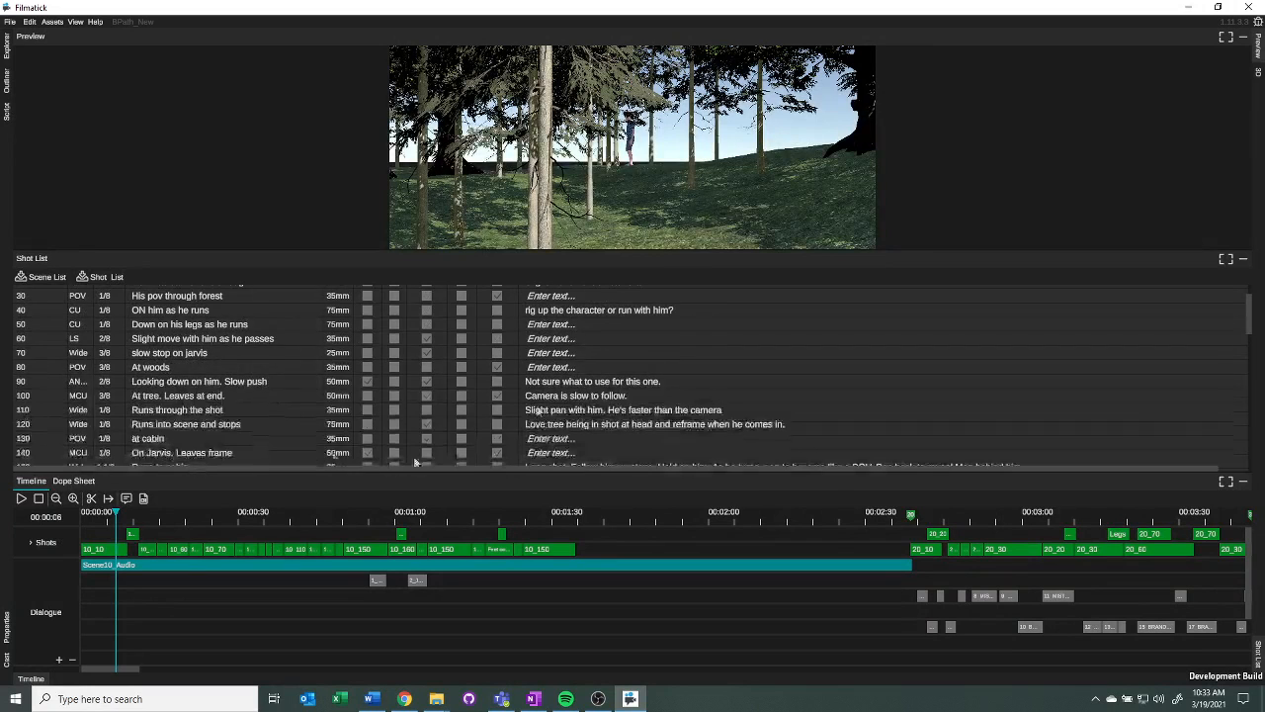
pyautogui.scroll(2, 262, 367)
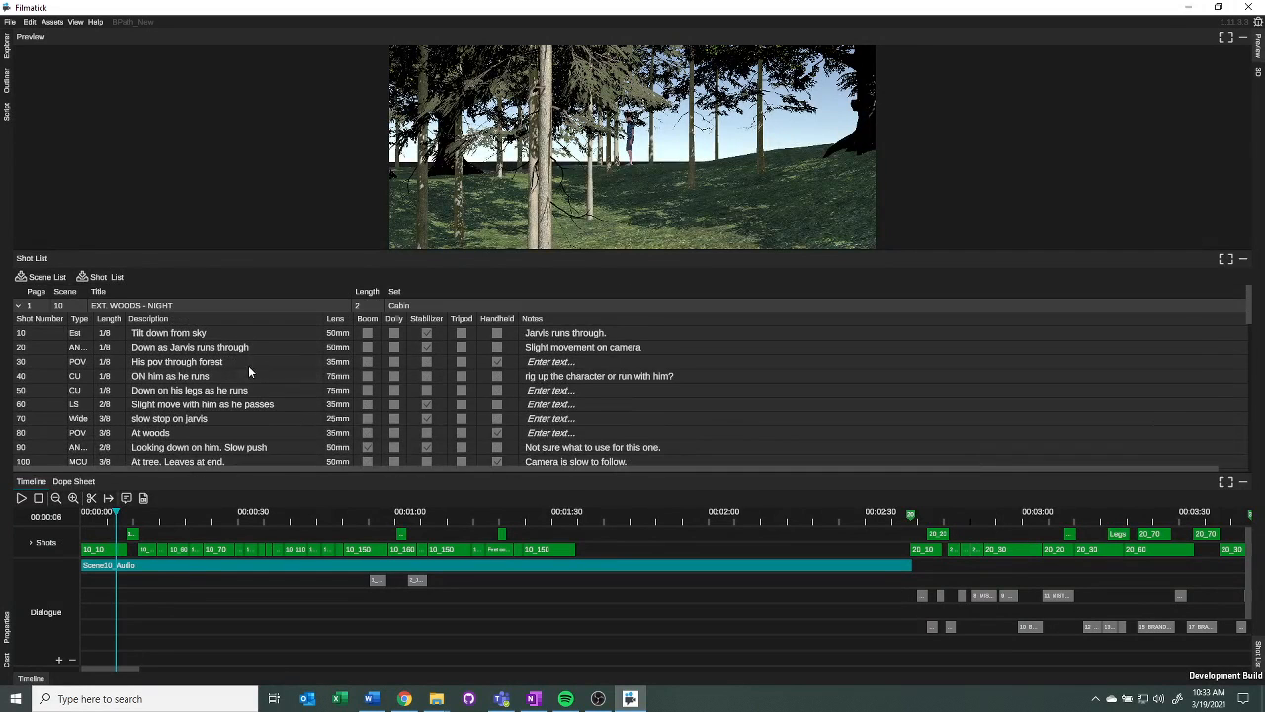